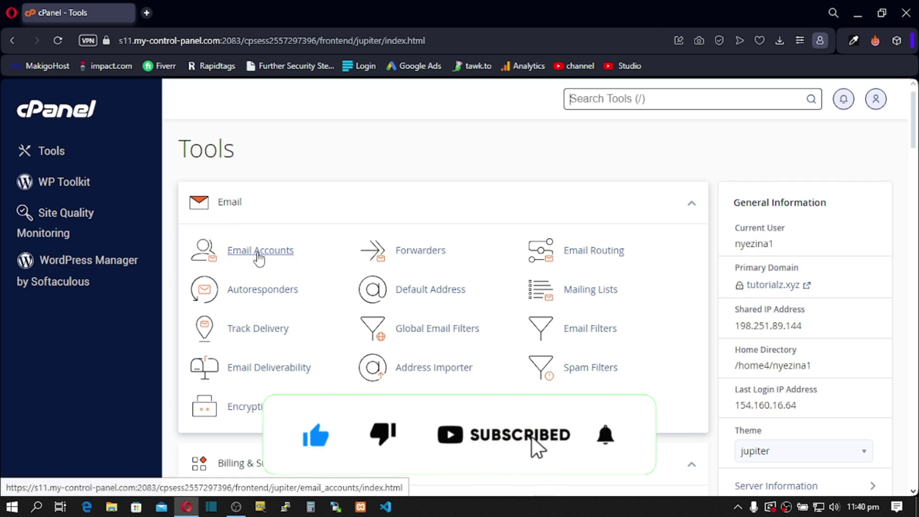
Open the old account's Email Accounts list and review its five unrestricted mailboxes and storage usage.
{"action": "left_click", "coordinate": [260, 256]}
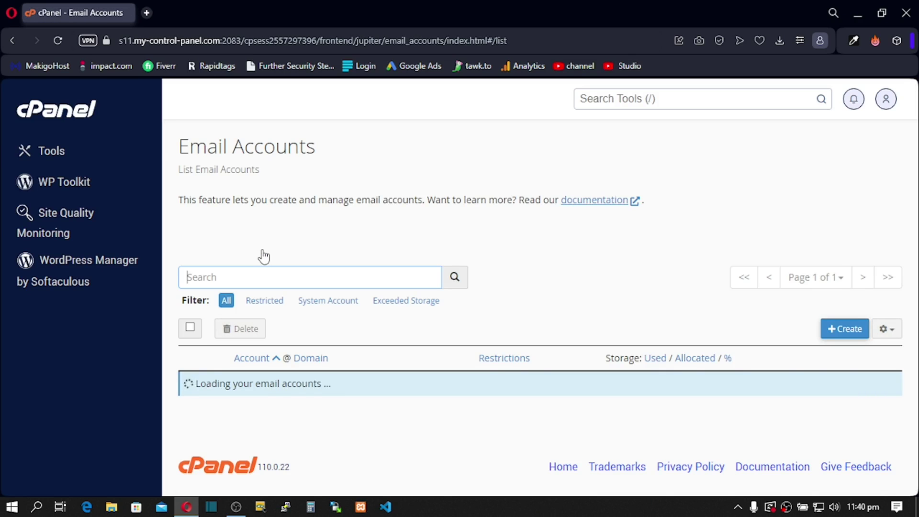
{"action": "scroll", "coordinate": [264, 257], "scroll_direction": "down", "scroll_amount": 3}
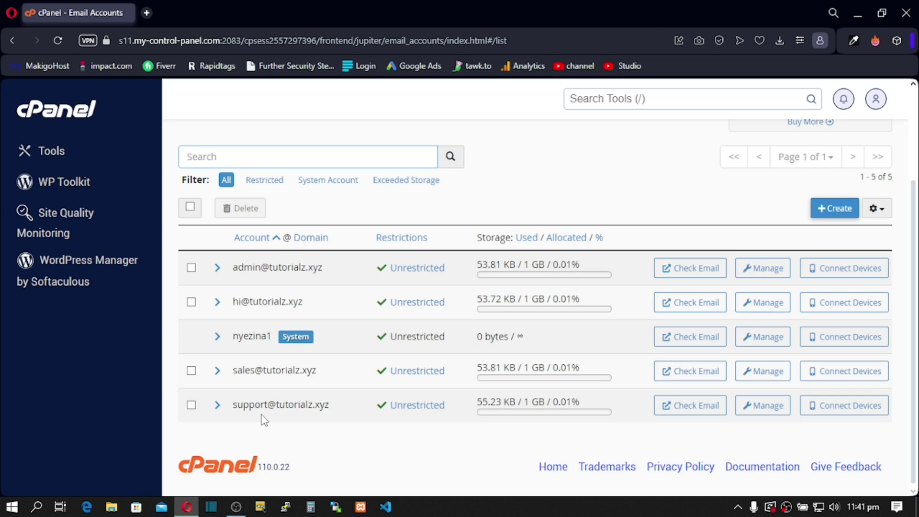
Search the tools for 'file' and open File Manager in a new tab, scrolled to the mail folder.
{"action": "left_click", "coordinate": [601, 96]}
{"action": "type", "text": "file"}
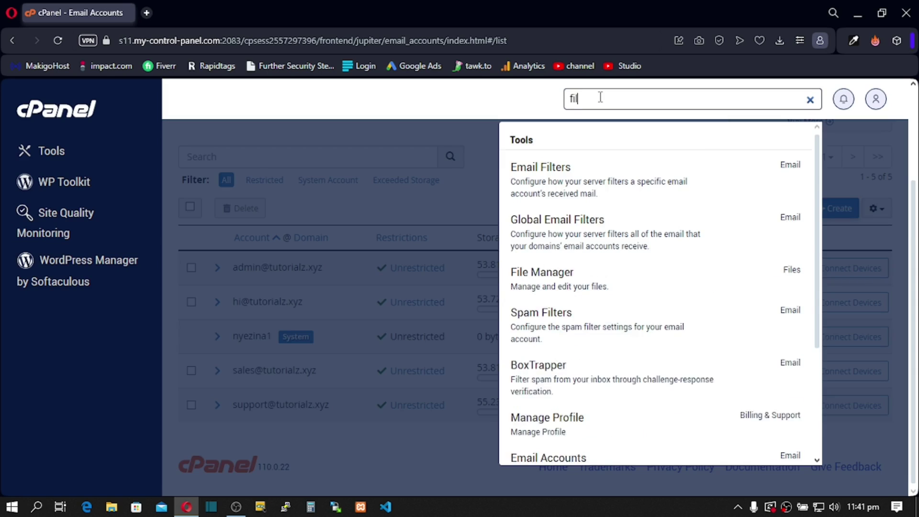
{"action": "left_click", "coordinate": [554, 179]}
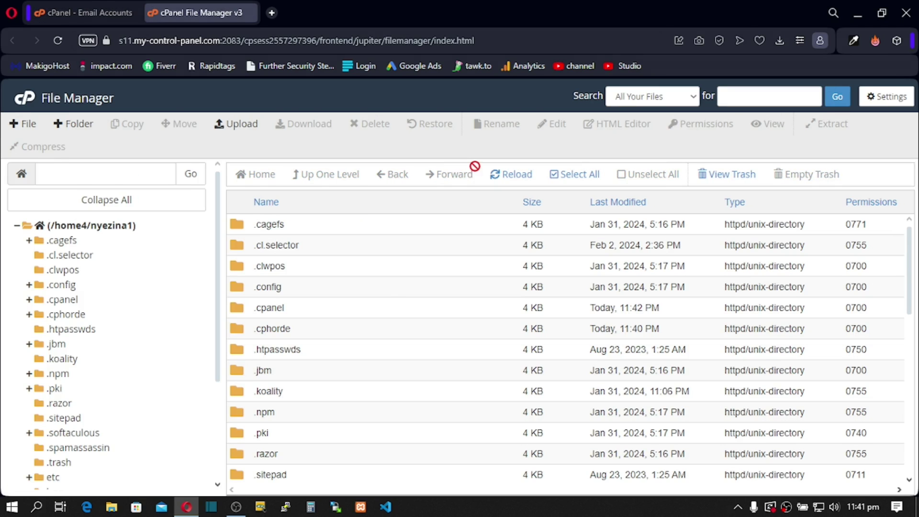
{"action": "scroll", "coordinate": [386, 287], "scroll_direction": "down", "scroll_amount": 2}
{"action": "scroll", "coordinate": [386, 287], "scroll_direction": "down", "scroll_amount": 4}
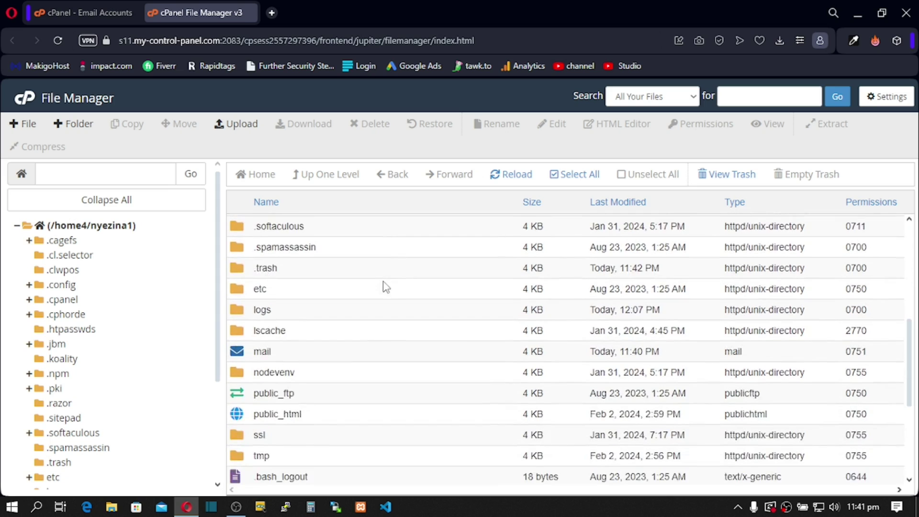
Compress the mail folder into a mail.zip archive.
{"action": "right_click", "coordinate": [241, 353]}
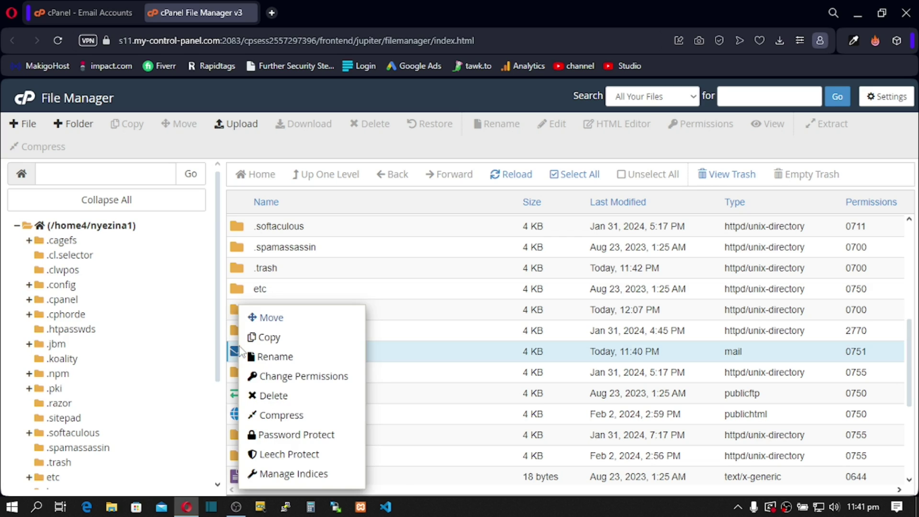
{"action": "left_click", "coordinate": [283, 416]}
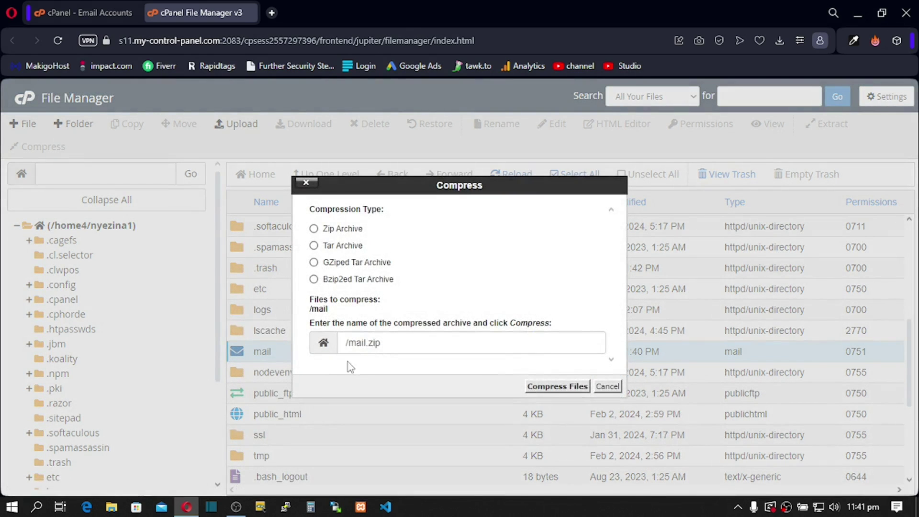
{"action": "left_click", "coordinate": [547, 392]}
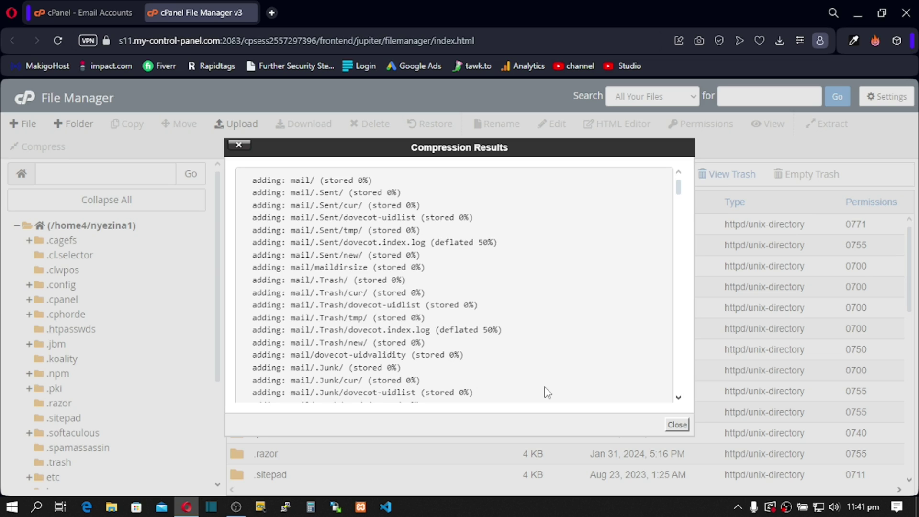
{"action": "left_click", "coordinate": [677, 425]}
Select mail.zip and download it to the computer.
{"action": "scroll", "coordinate": [447, 372], "scroll_direction": "down", "scroll_amount": 5}
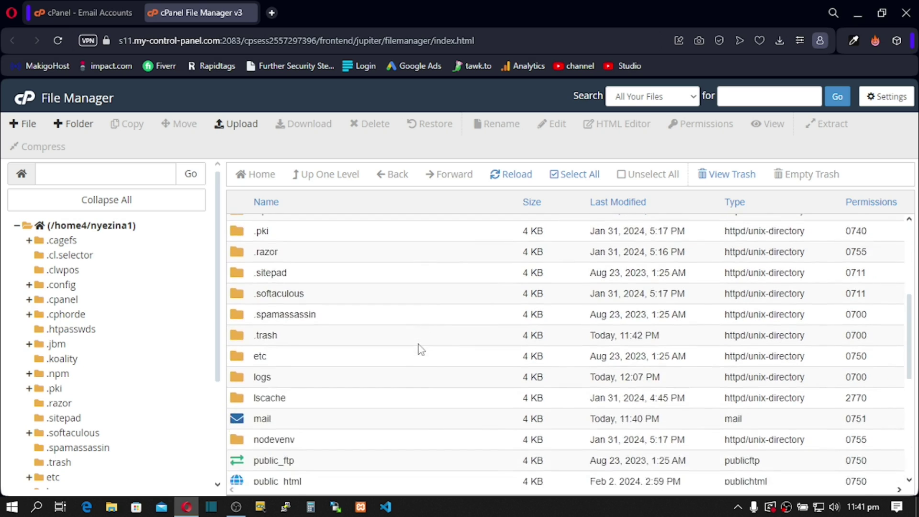
{"action": "scroll", "coordinate": [420, 349], "scroll_direction": "down", "scroll_amount": 4}
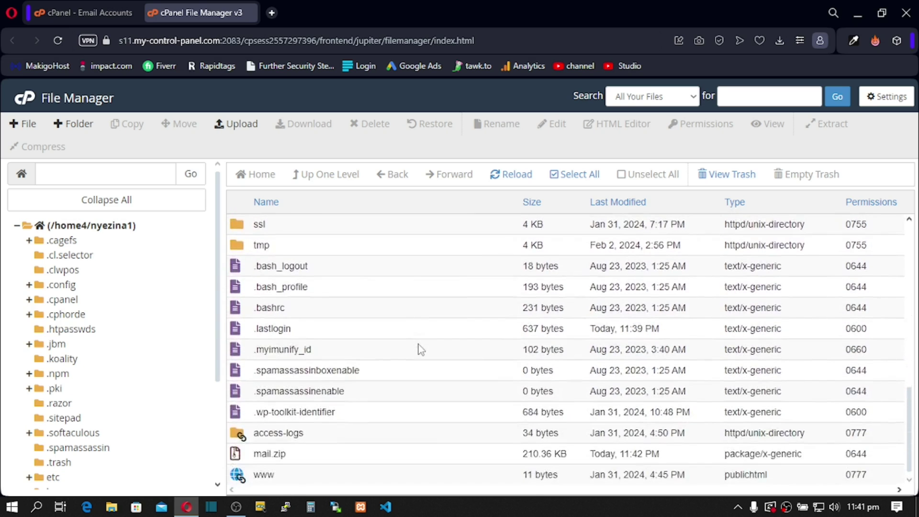
{"action": "left_click", "coordinate": [247, 456]}
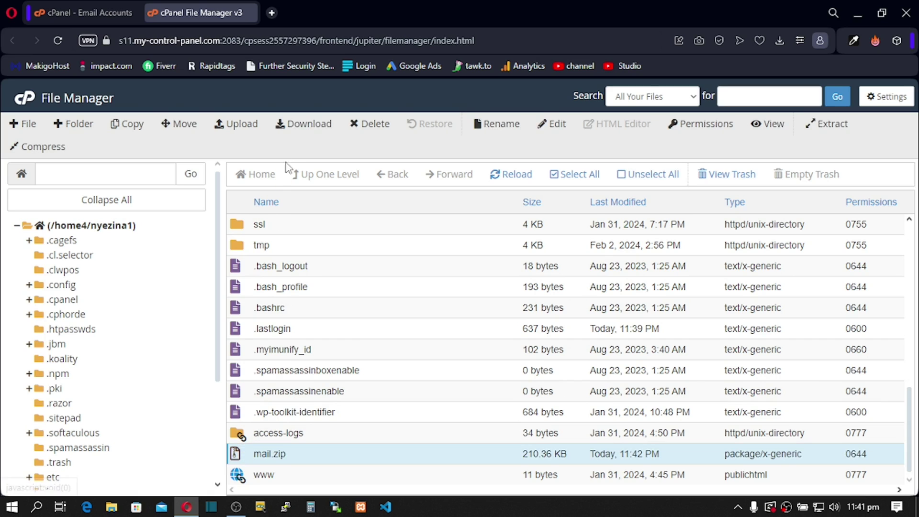
{"action": "left_click", "coordinate": [306, 125]}
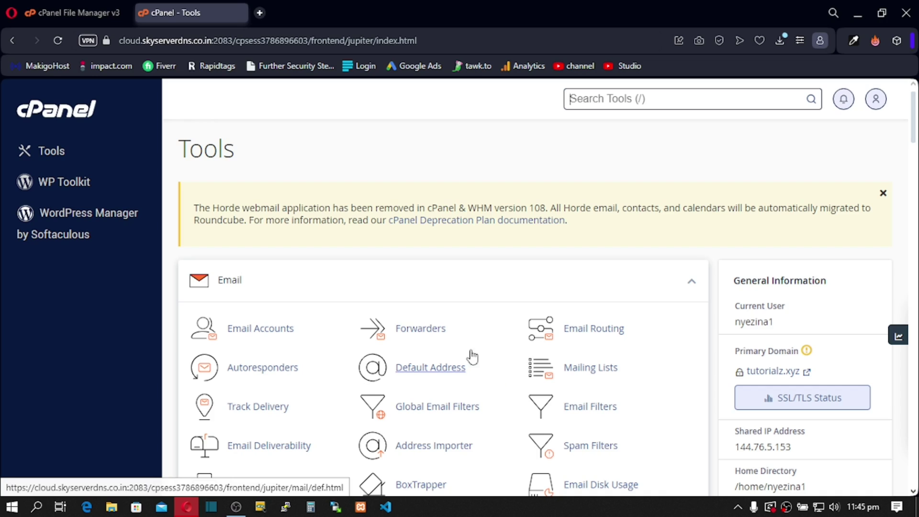
Confirm the new account's Email Accounts list is empty, then go back to the Tools overview.
{"action": "left_click", "coordinate": [252, 331]}
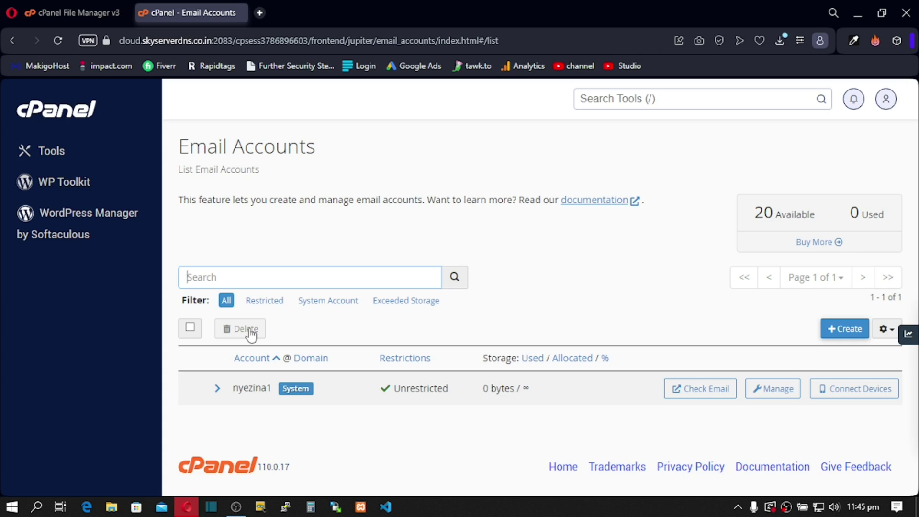
{"action": "left_click", "coordinate": [56, 154]}
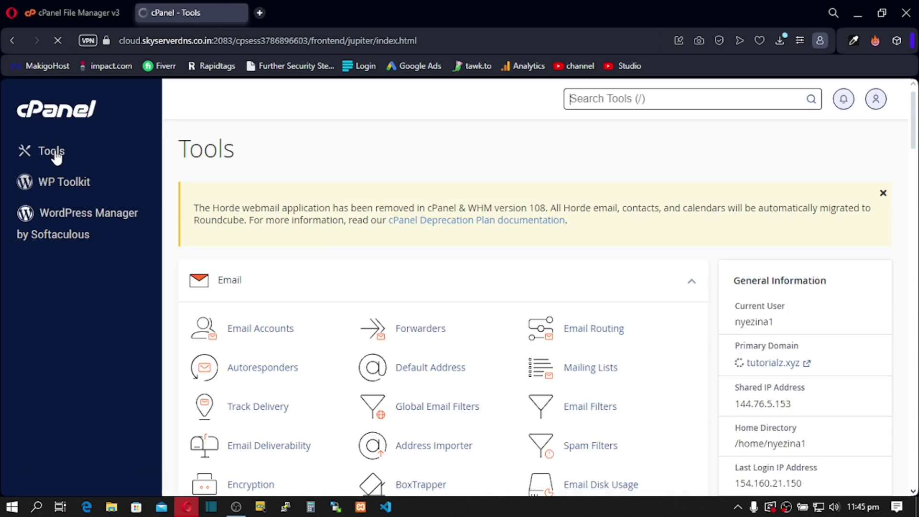
{"action": "scroll", "coordinate": [325, 249], "scroll_direction": "down", "scroll_amount": 10}
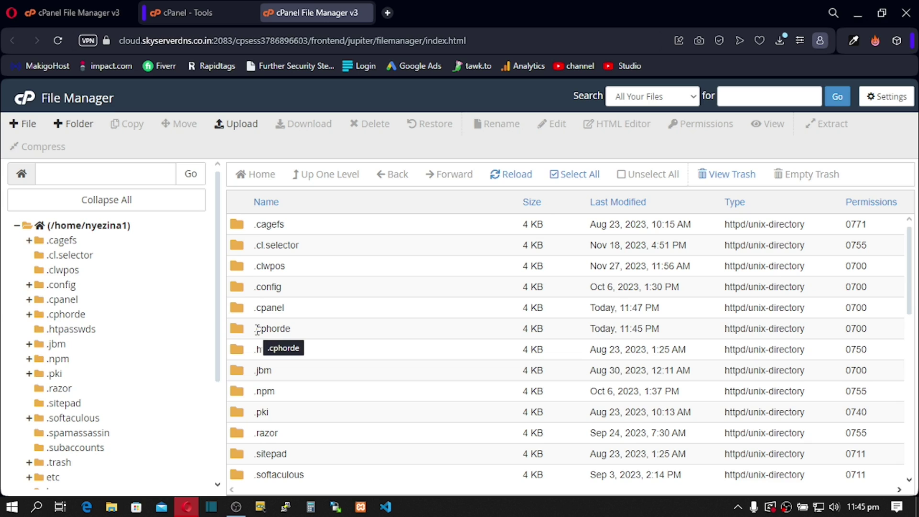
Select the new account's existing mail folder and move it to the trash.
{"action": "scroll", "coordinate": [259, 330], "scroll_direction": "down", "scroll_amount": 8}
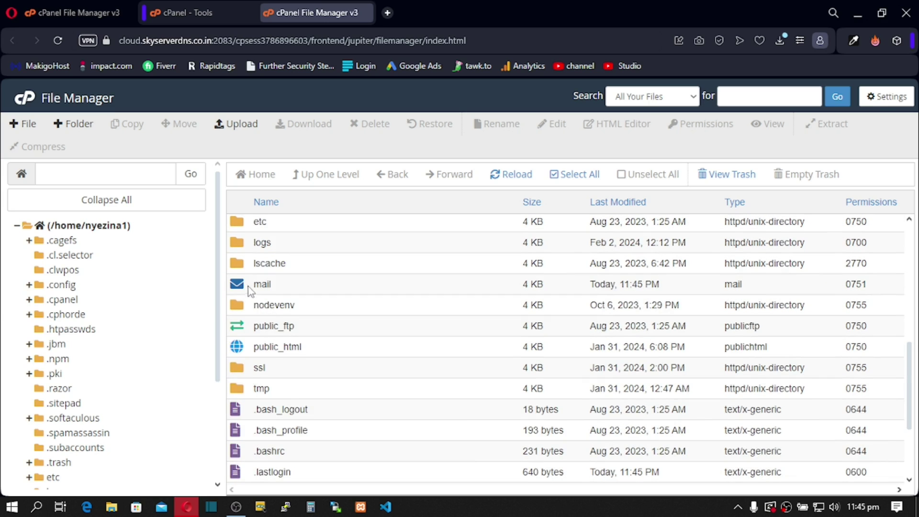
{"action": "left_click", "coordinate": [246, 287]}
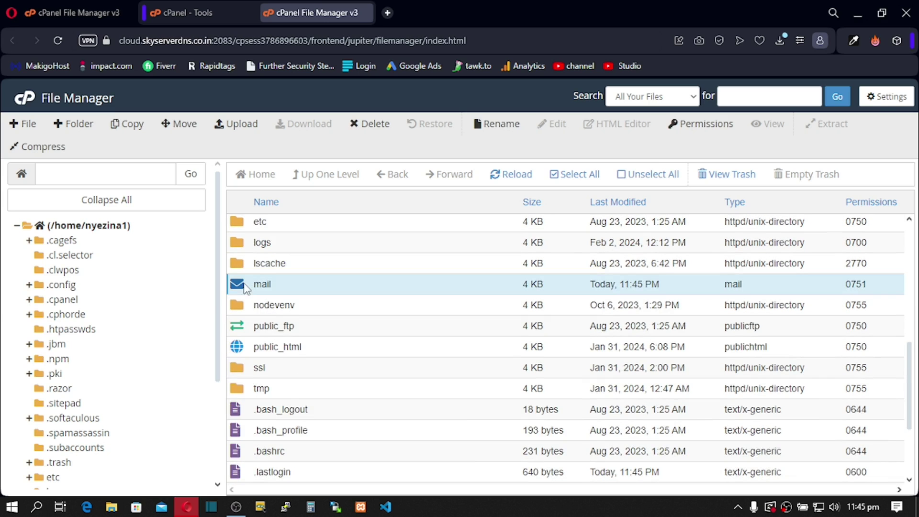
{"action": "left_click", "coordinate": [378, 124]}
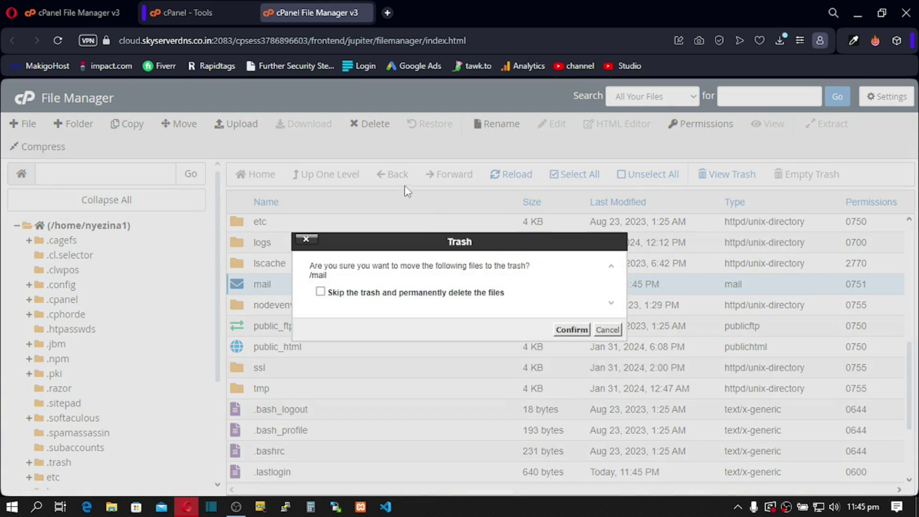
{"action": "left_click", "coordinate": [563, 329]}
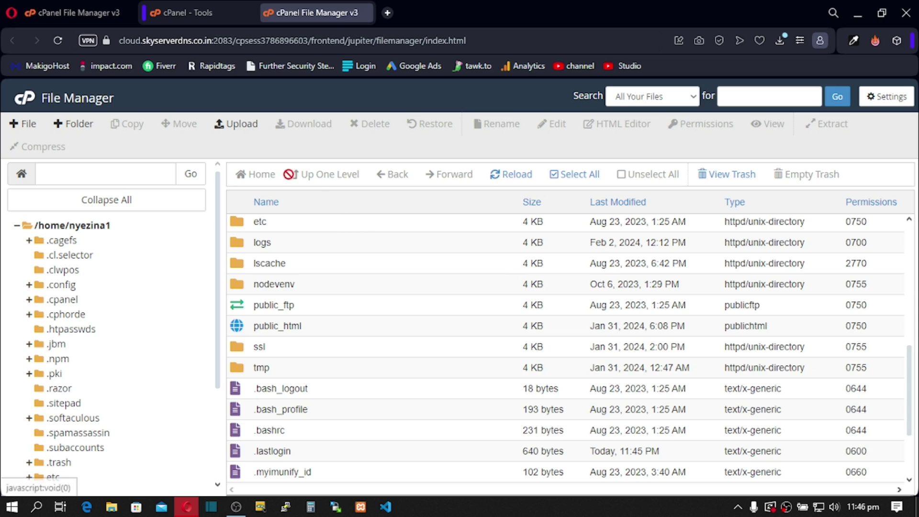
Upload the downloaded mail.zip (210.36 KB) to the new account's home directory.
{"action": "left_click", "coordinate": [236, 127]}
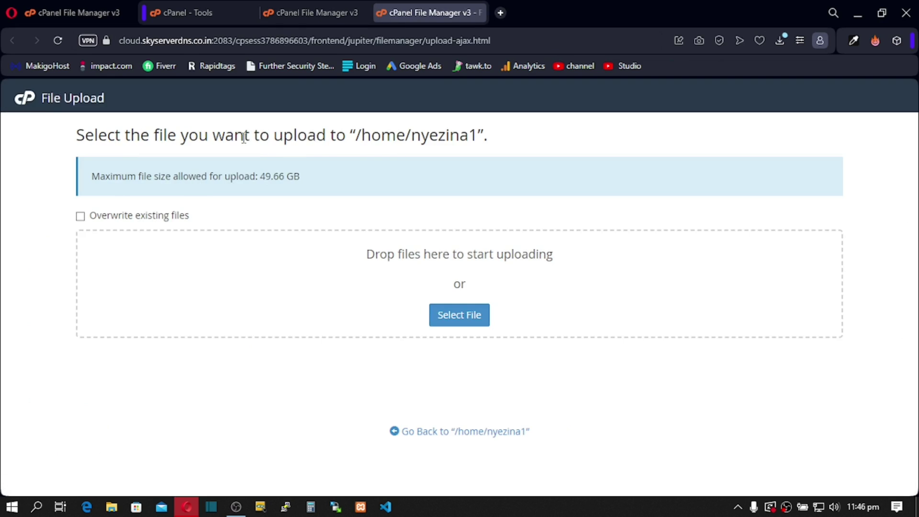
{"action": "left_click", "coordinate": [452, 316]}
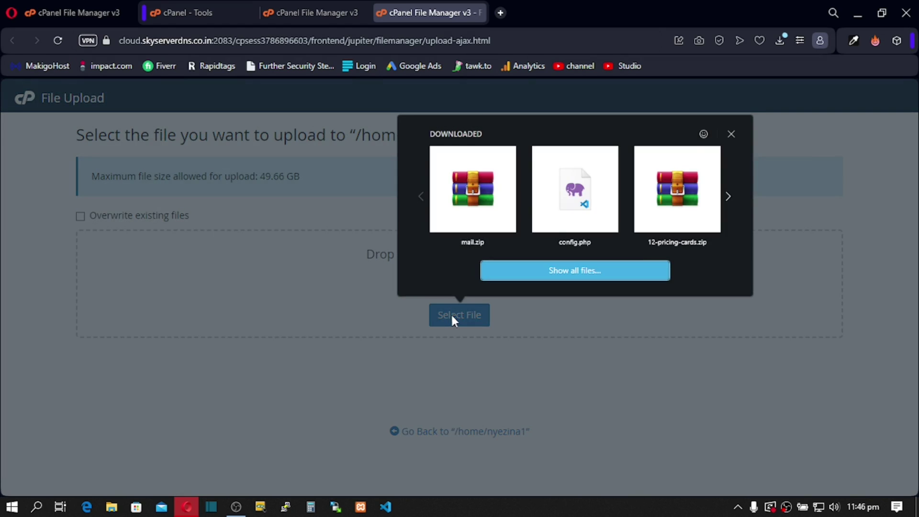
{"action": "left_click", "coordinate": [473, 189]}
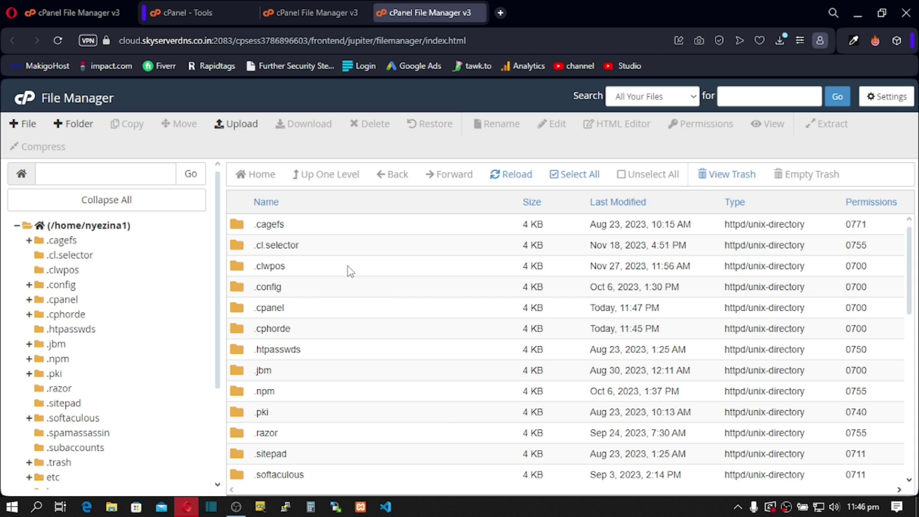
Extract mail.zip into the home directory and reload the listing to show the mail folder.
{"action": "scroll", "coordinate": [349, 269], "scroll_direction": "down", "scroll_amount": 10}
{"action": "scroll", "coordinate": [350, 272], "scroll_direction": "down", "scroll_amount": 2}
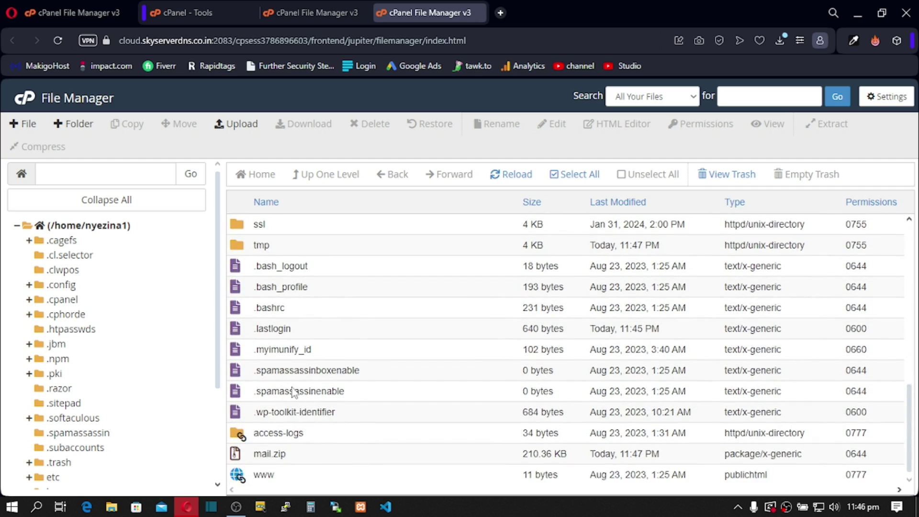
{"action": "left_click", "coordinate": [256, 455]}
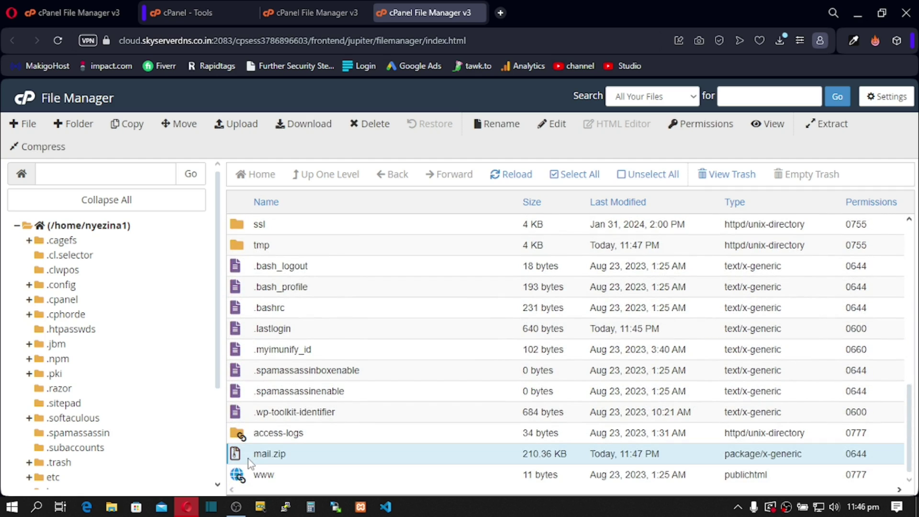
{"action": "left_click", "coordinate": [829, 125]}
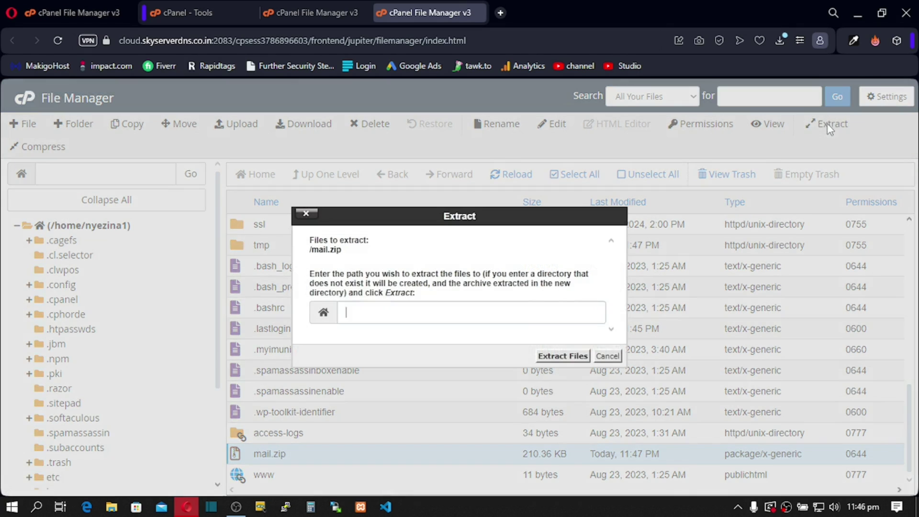
{"action": "left_click", "coordinate": [564, 357]}
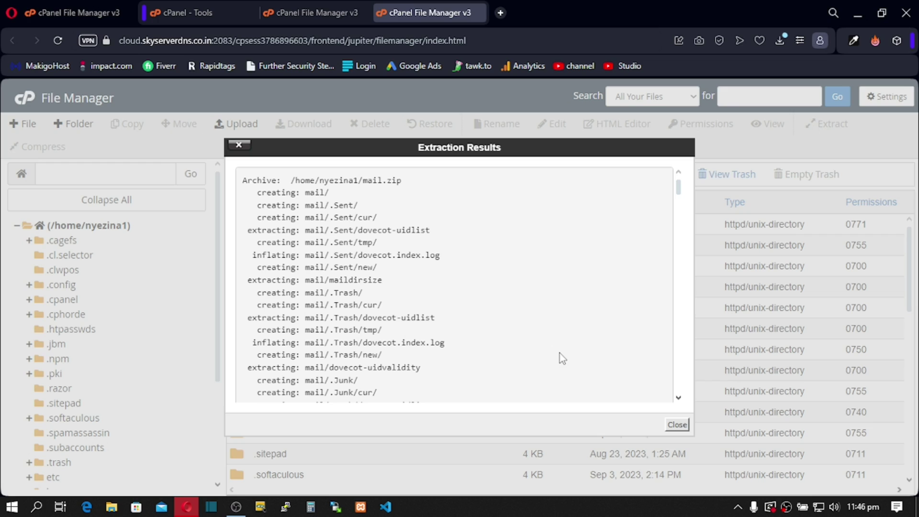
{"action": "left_click", "coordinate": [678, 425]}
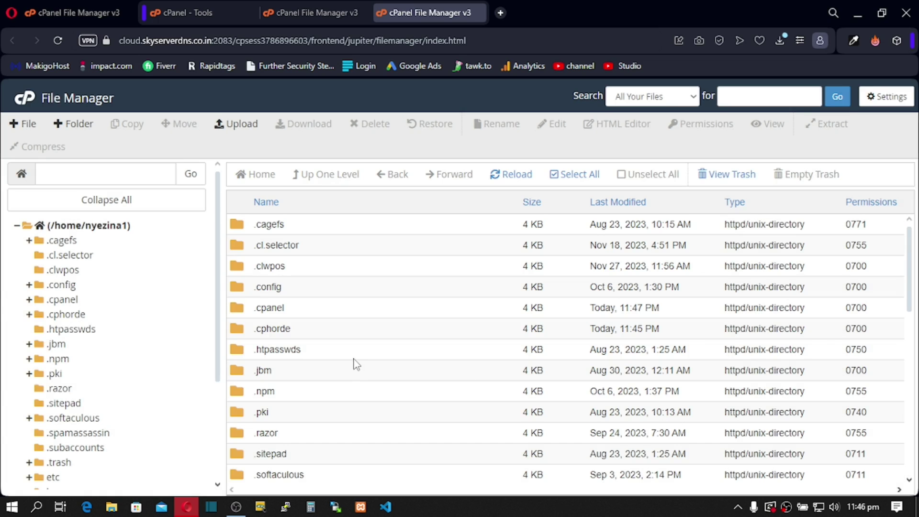
{"action": "left_click", "coordinate": [507, 178]}
{"action": "scroll", "coordinate": [281, 342], "scroll_direction": "down", "scroll_amount": 8}
Open the migrated mail folder to list the admin, hi, sales and support mailbox folders.
{"action": "scroll", "coordinate": [280, 337], "scroll_direction": "up", "scroll_amount": 1}
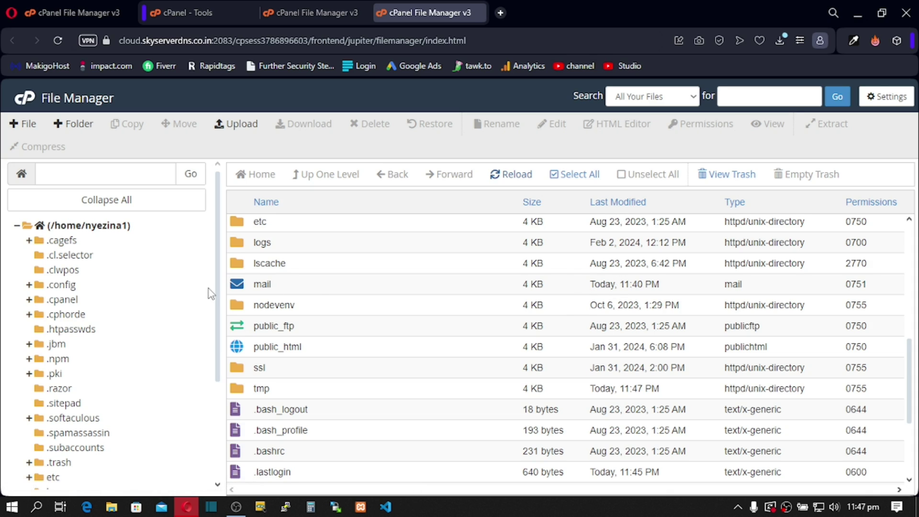
{"action": "double_click", "coordinate": [235, 287]}
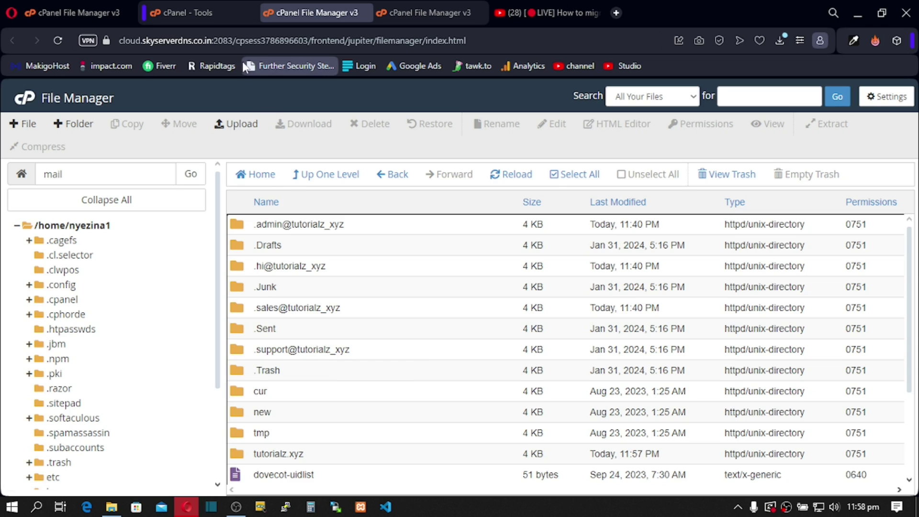
{"action": "left_click", "coordinate": [188, 11]}
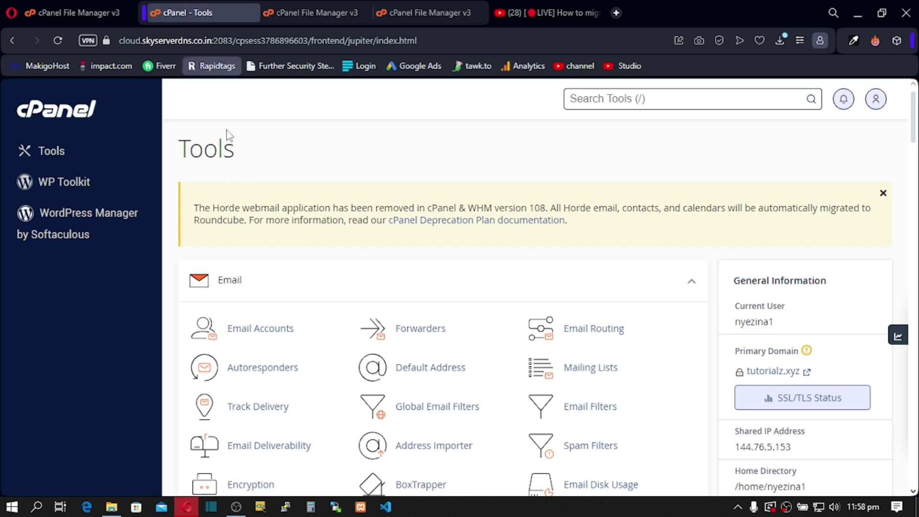
{"action": "left_click", "coordinate": [252, 330]}
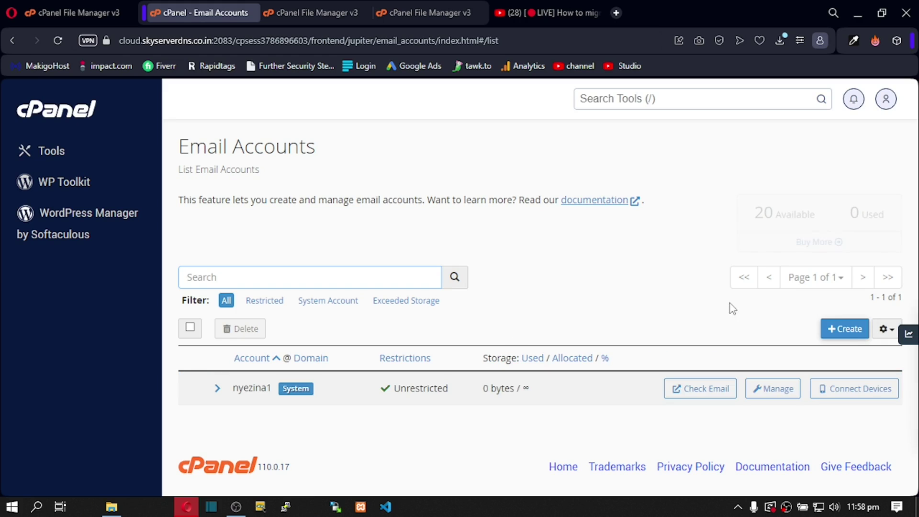
{"action": "left_click", "coordinate": [838, 334]}
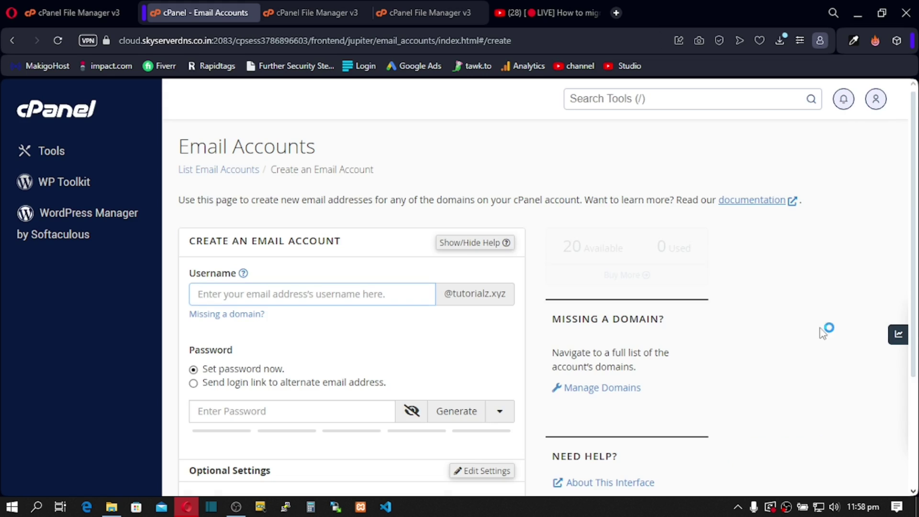
{"action": "type", "text": "admin"}
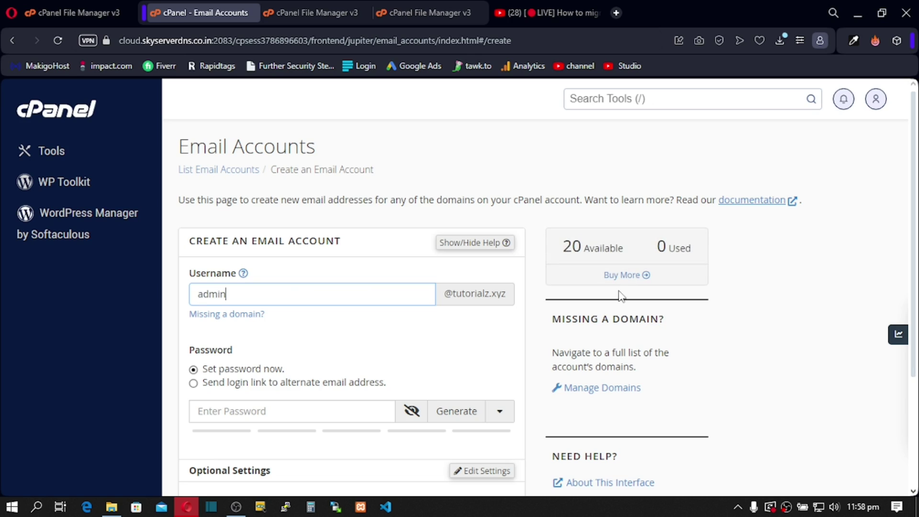
{"action": "left_click", "coordinate": [474, 410]}
{"action": "scroll", "coordinate": [431, 411], "scroll_direction": "down", "scroll_amount": 4}
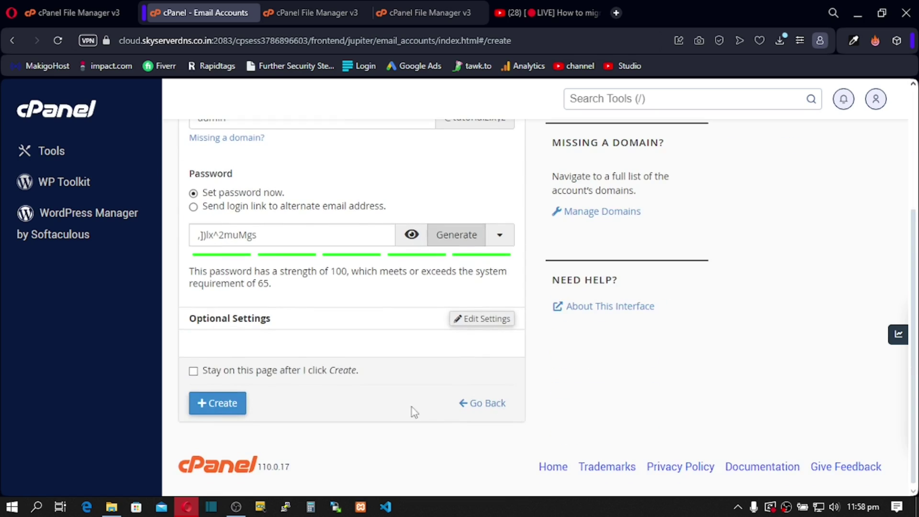
{"action": "left_click", "coordinate": [200, 405]}
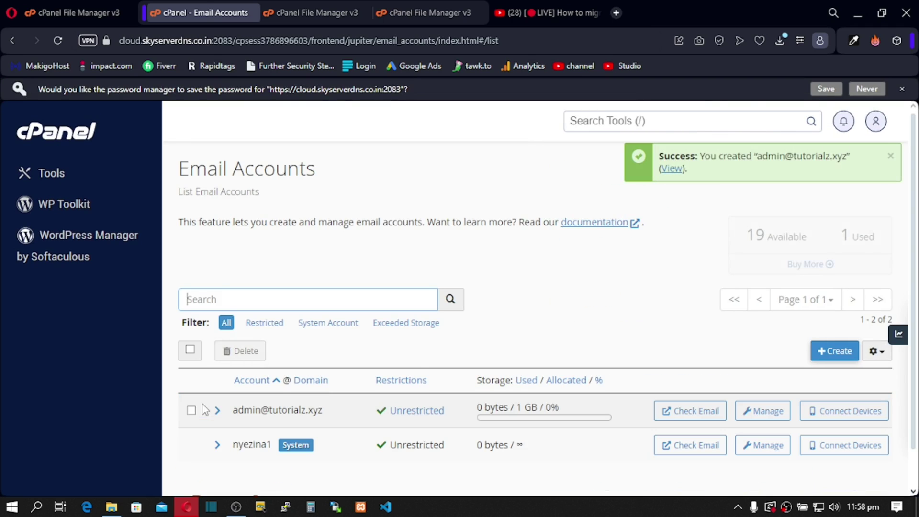
{"action": "left_click", "coordinate": [834, 351]}
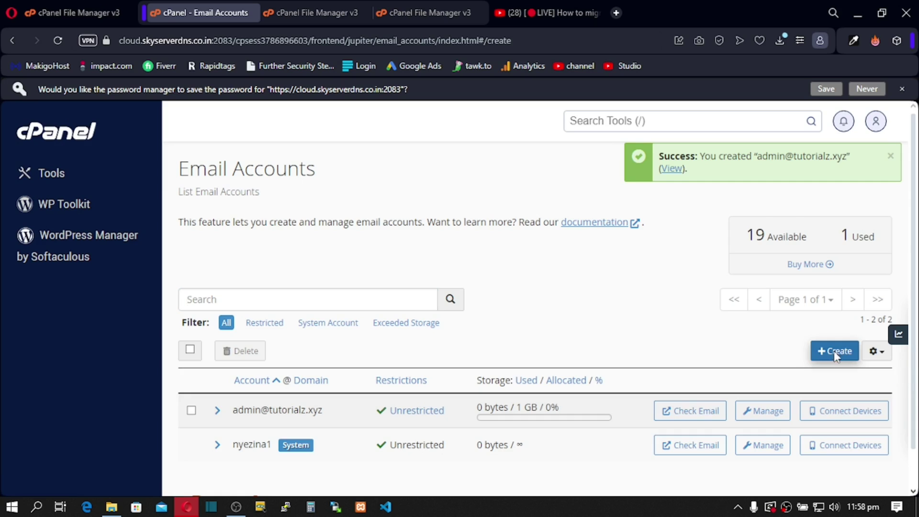
{"action": "type", "text": "hi"}
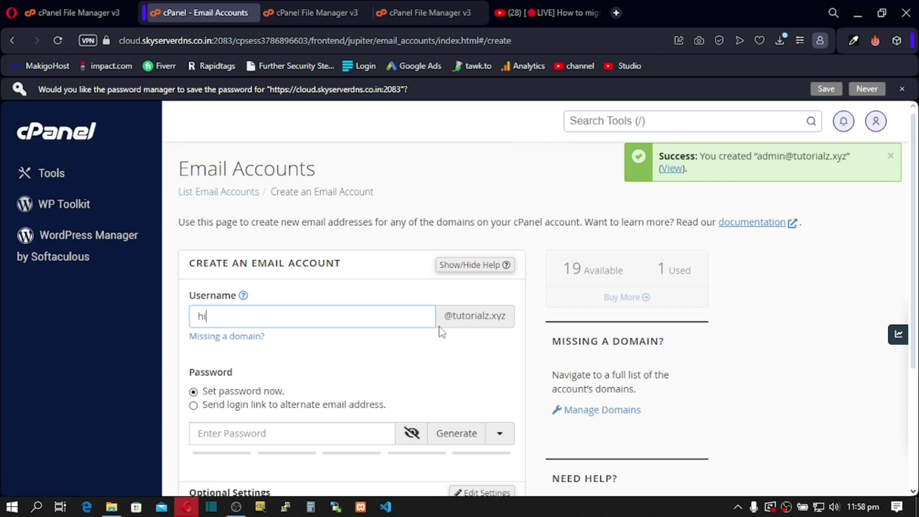
{"action": "scroll", "coordinate": [399, 336], "scroll_direction": "down", "scroll_amount": 3}
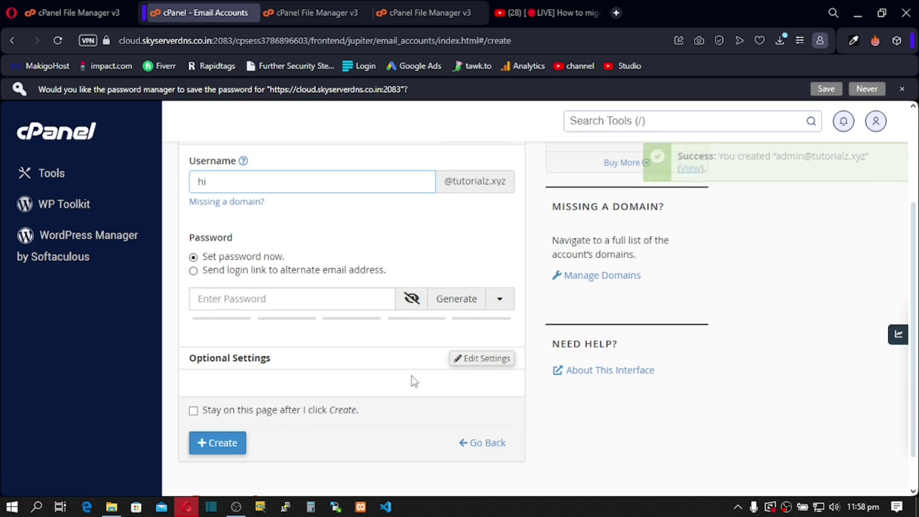
{"action": "left_click", "coordinate": [469, 301]}
{"action": "scroll", "coordinate": [336, 364], "scroll_direction": "down", "scroll_amount": 2}
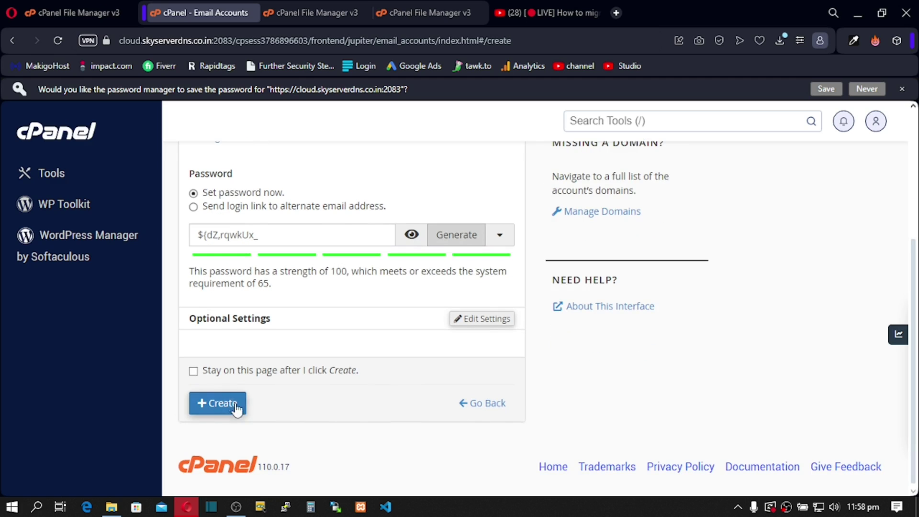
{"action": "left_click", "coordinate": [222, 400]}
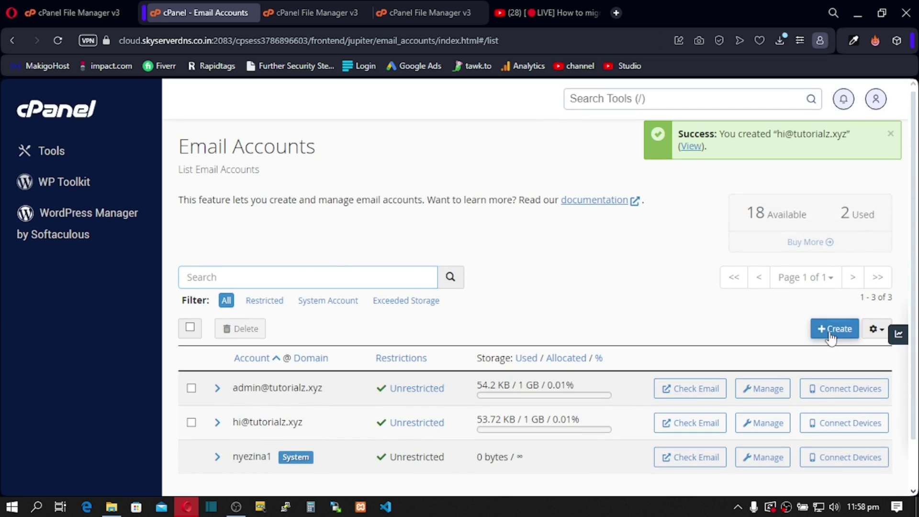
{"action": "left_click", "coordinate": [831, 329]}
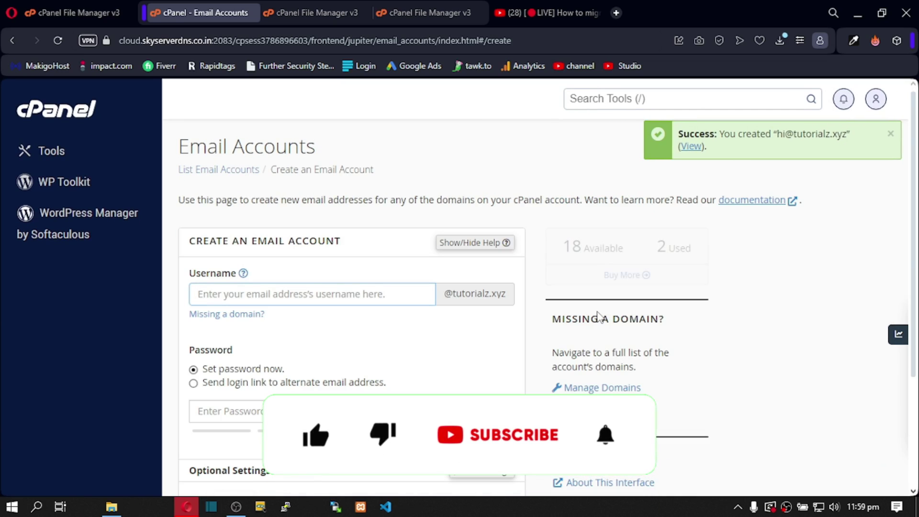
{"action": "type", "text": "support"}
{"action": "scroll", "coordinate": [597, 317], "scroll_direction": "down", "scroll_amount": 3}
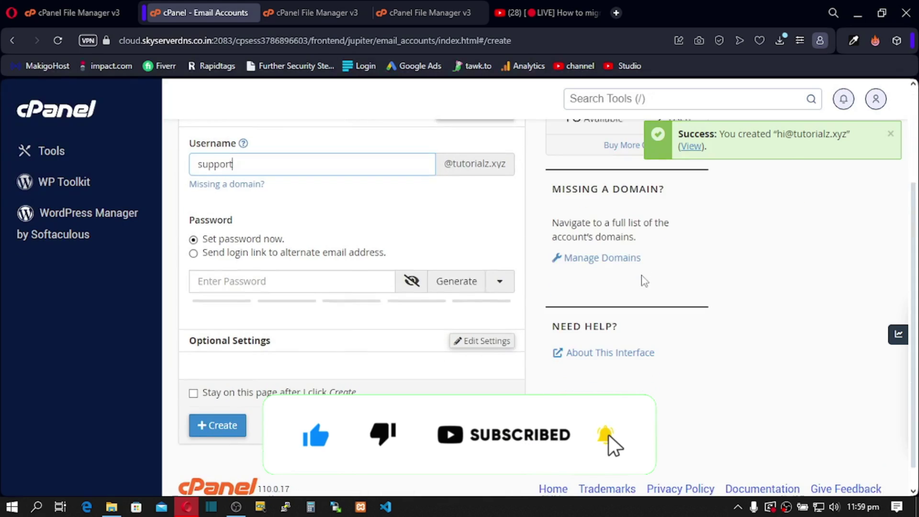
{"action": "left_click", "coordinate": [460, 276]}
{"action": "scroll", "coordinate": [397, 292], "scroll_direction": "down", "scroll_amount": 1}
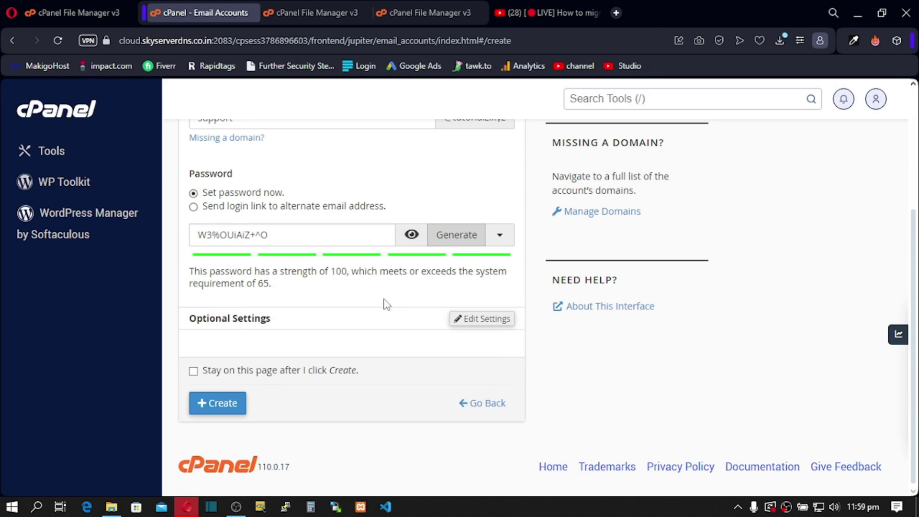
{"action": "left_click", "coordinate": [218, 404]}
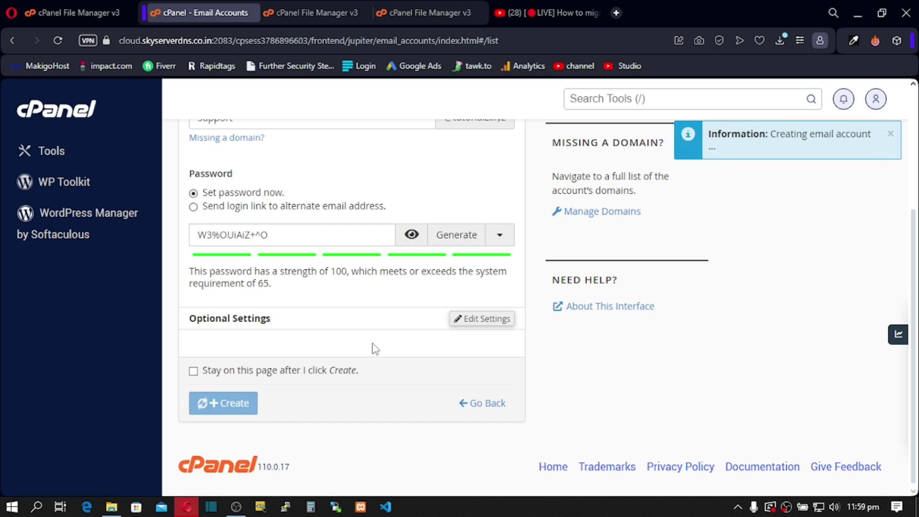
{"action": "scroll", "coordinate": [376, 348], "scroll_direction": "down", "scroll_amount": 2}
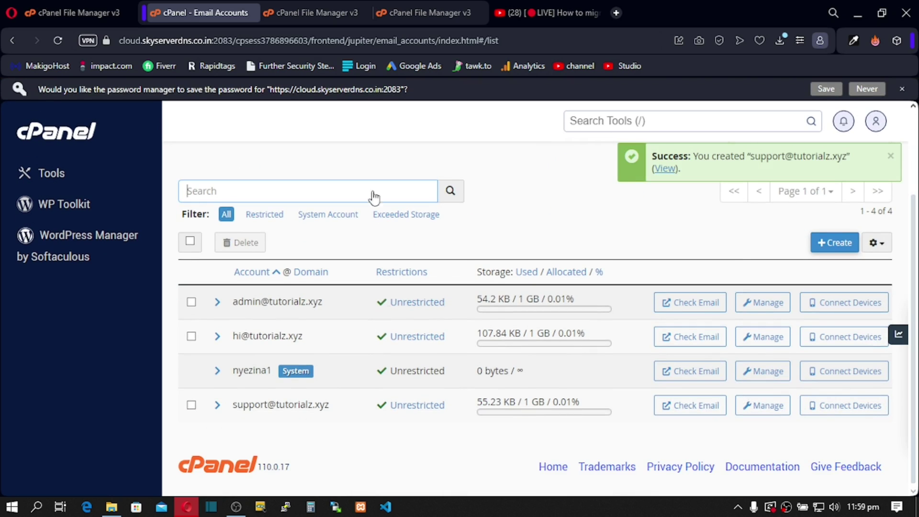
Compare the File Manager mail folders against Email Accounts and confirm no sales account exists yet.
{"action": "left_click", "coordinate": [338, 13]}
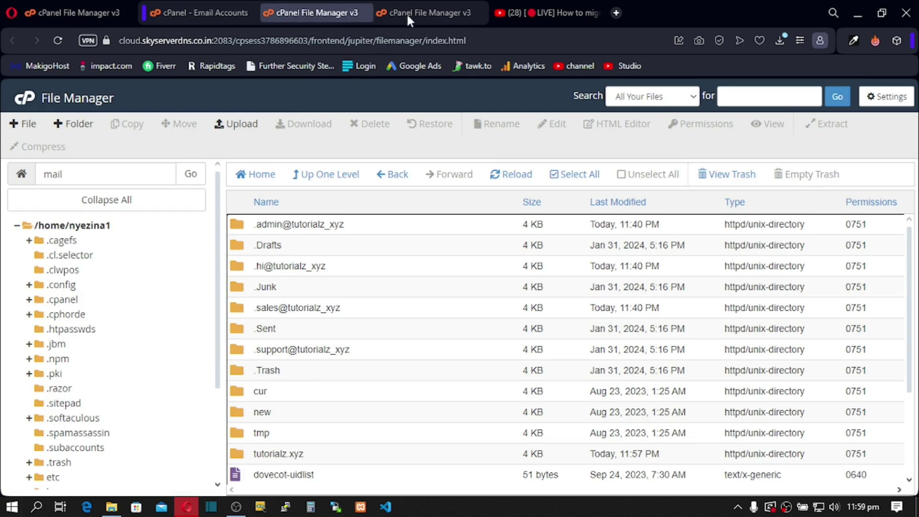
{"action": "left_click", "coordinate": [215, 11]}
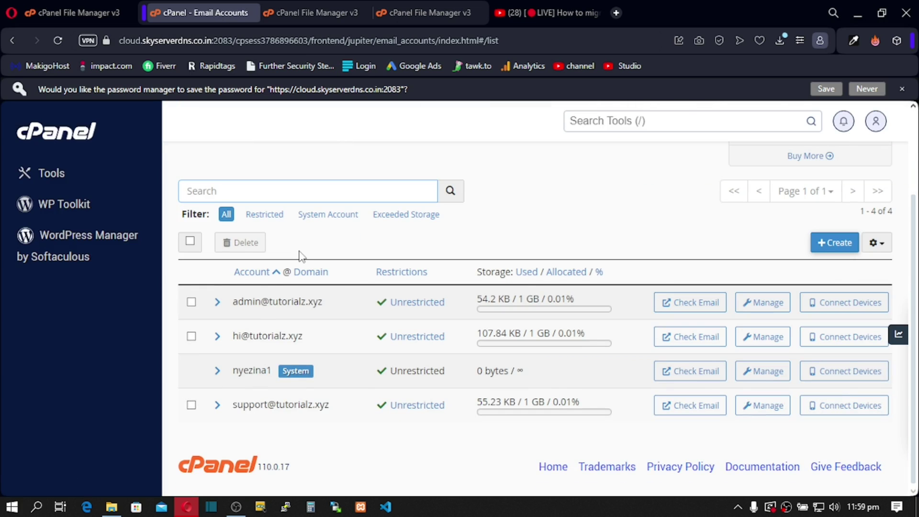
{"action": "type", "text": "sales"}
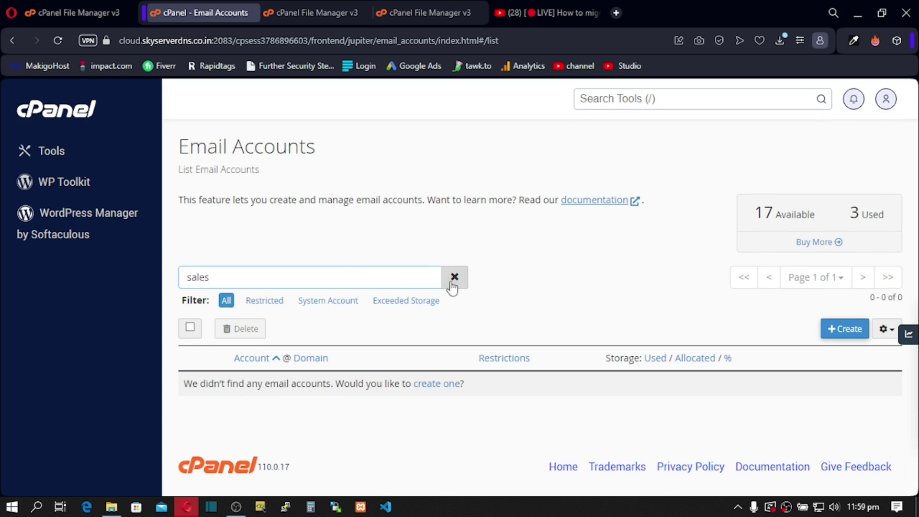
{"action": "left_click", "coordinate": [451, 282]}
{"action": "left_click", "coordinate": [839, 336]}
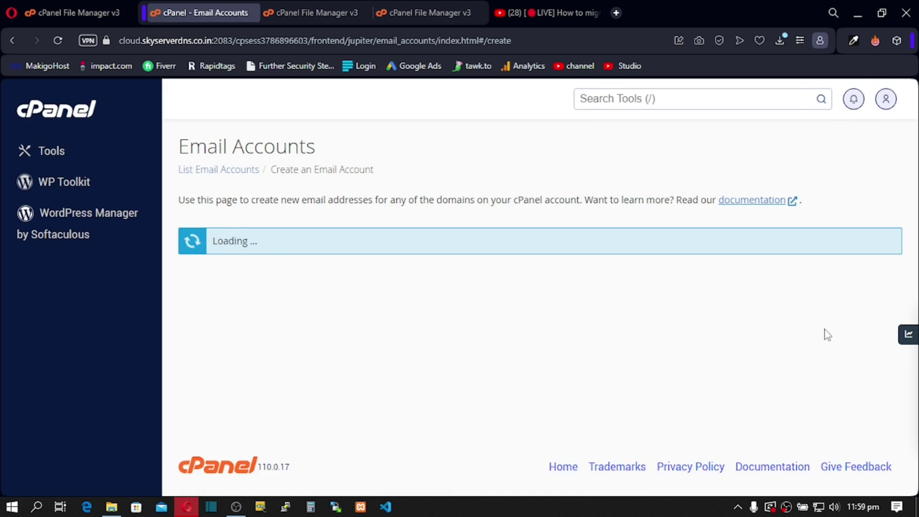
{"action": "type", "text": "sales"}
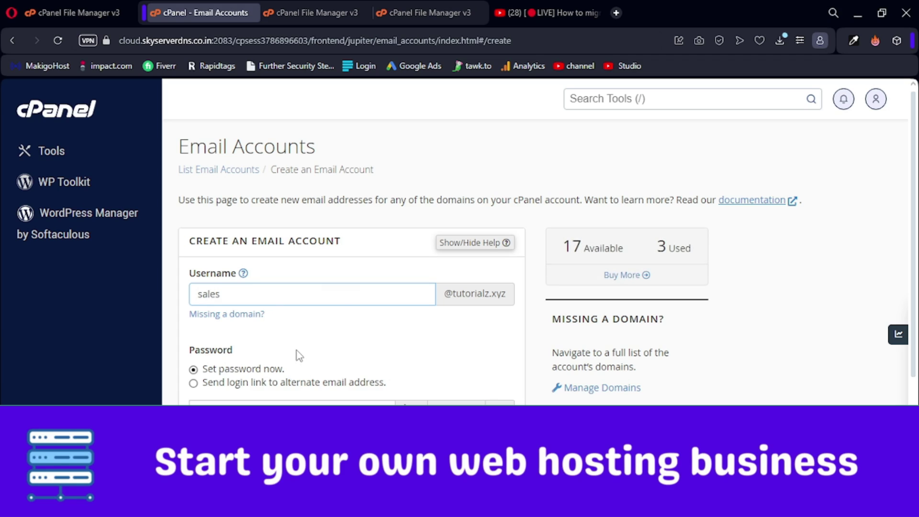
{"action": "key", "text": "Tab"}
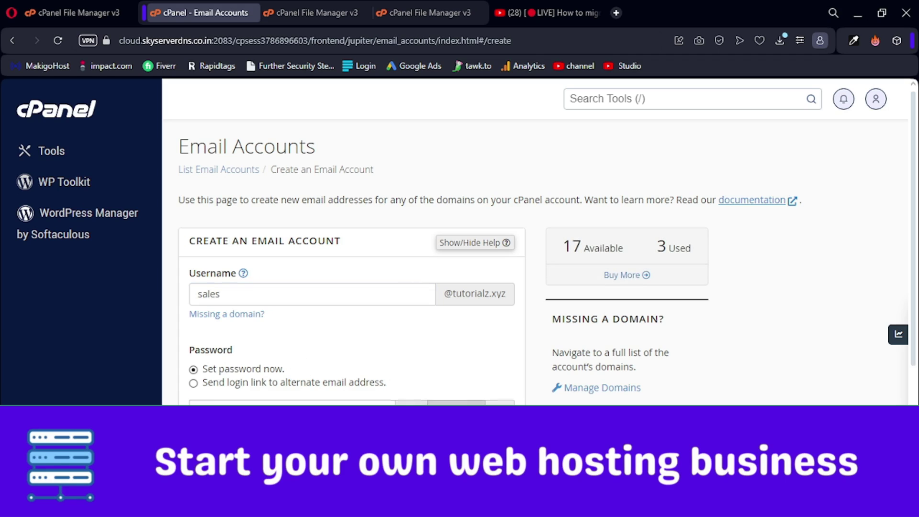
{"action": "scroll", "coordinate": [352, 264], "scroll_direction": "down", "scroll_amount": 3}
{"action": "left_click", "coordinate": [223, 402]}
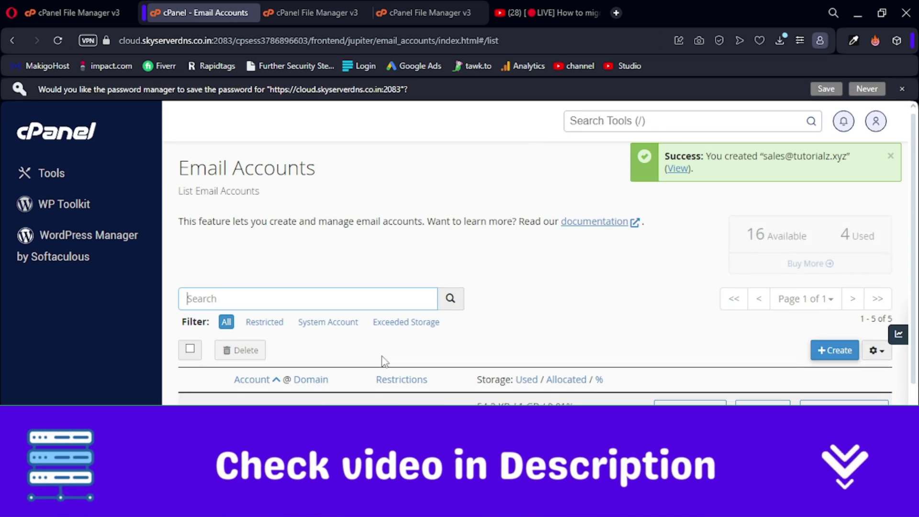
{"action": "scroll", "coordinate": [384, 360], "scroll_direction": "down", "scroll_amount": 3}
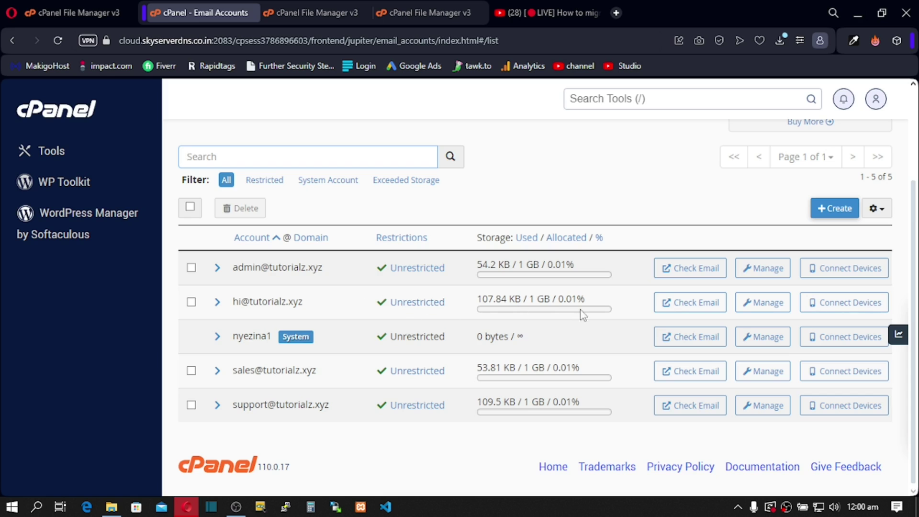
{"action": "left_click", "coordinate": [682, 275]}
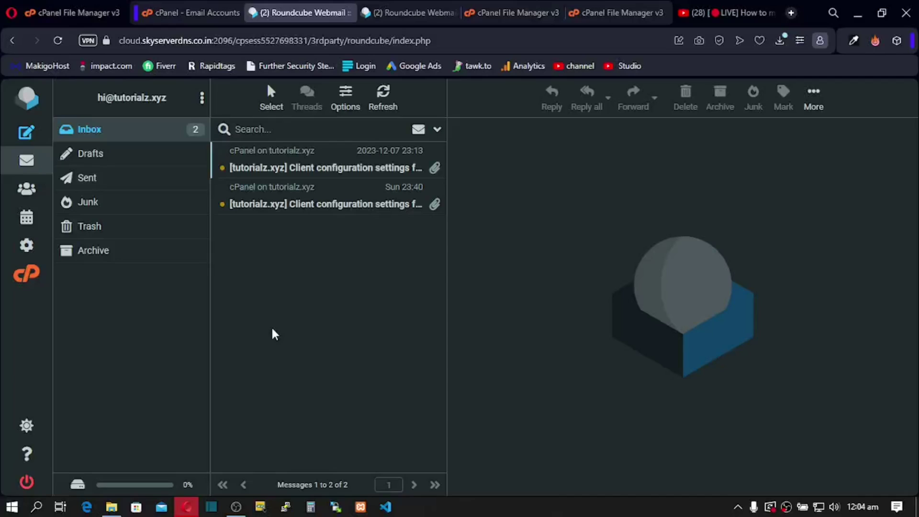